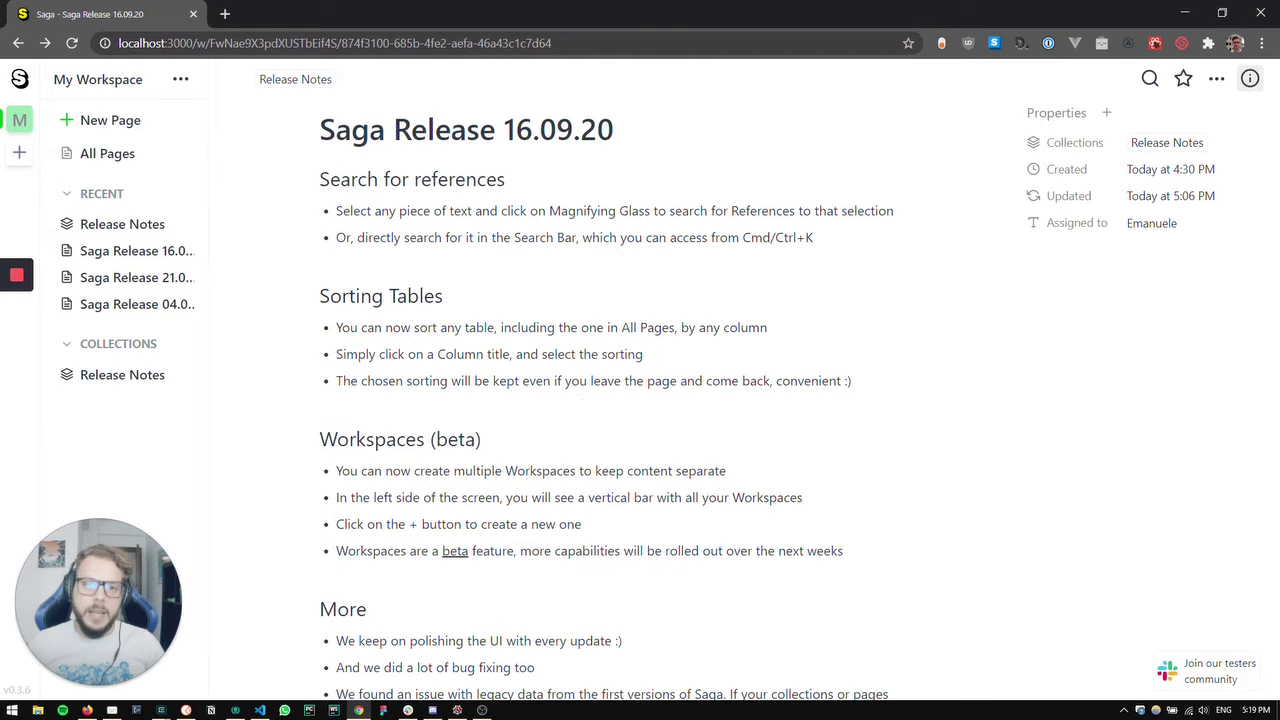
Search for references to the word "references" from the page's first section heading
{"action": "left_click", "coordinate": [415, 182]}
{"action": "left_click_drag", "start_coordinate": [415, 182], "coordinate": [505, 182]}
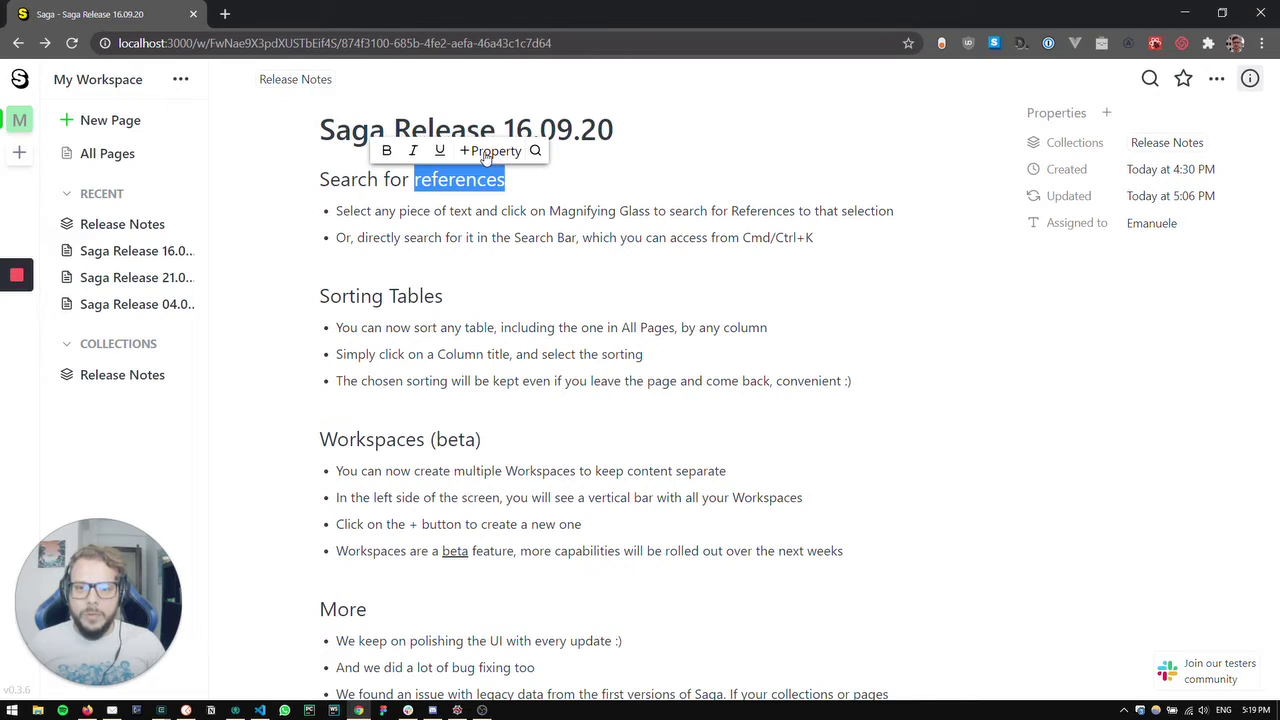
{"action": "left_click", "coordinate": [535, 152]}
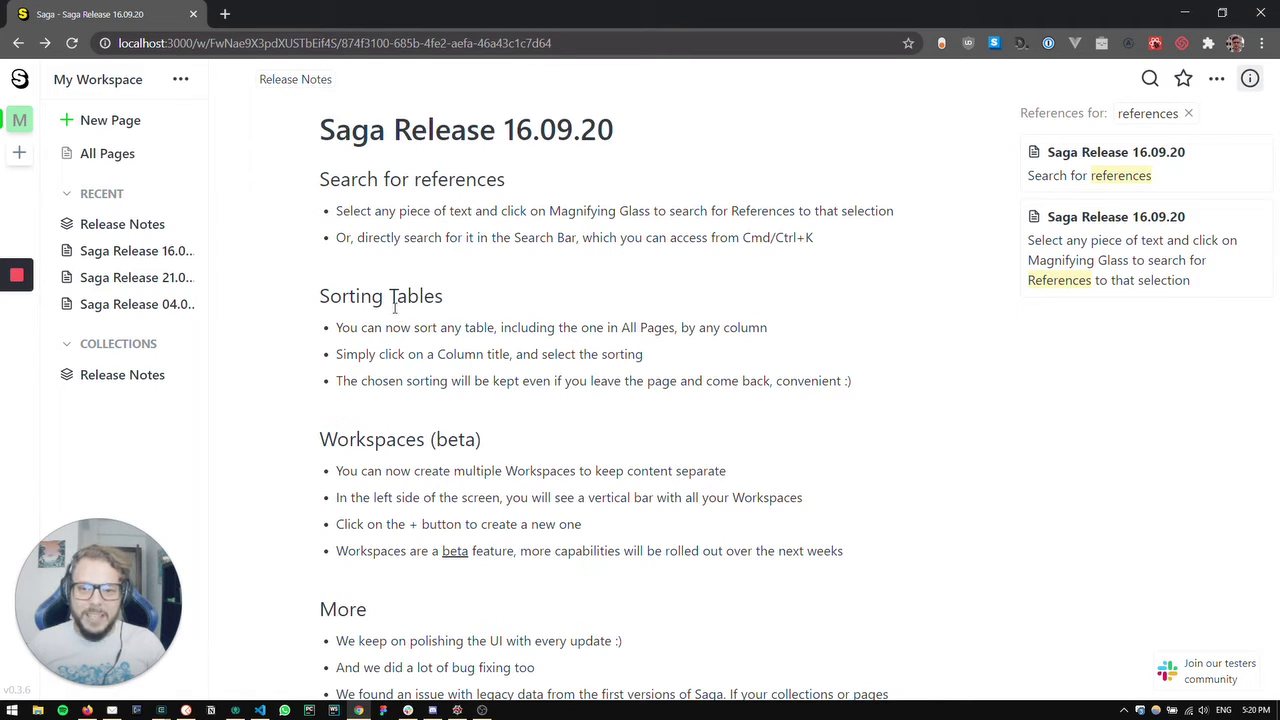
Search for references to the word "Tables" in the Sorting Tables heading, and clear the reference search
{"action": "left_click_drag", "start_coordinate": [390, 296], "coordinate": [443, 296]}
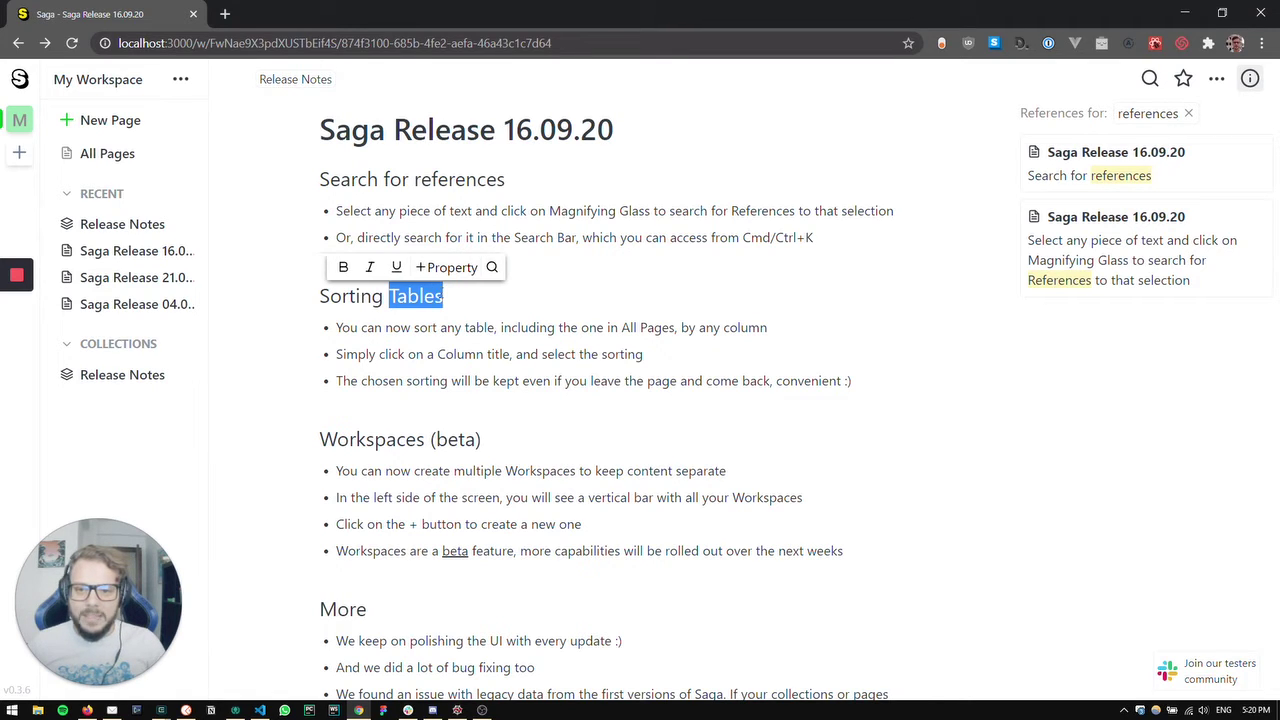
{"action": "left_click", "coordinate": [490, 268]}
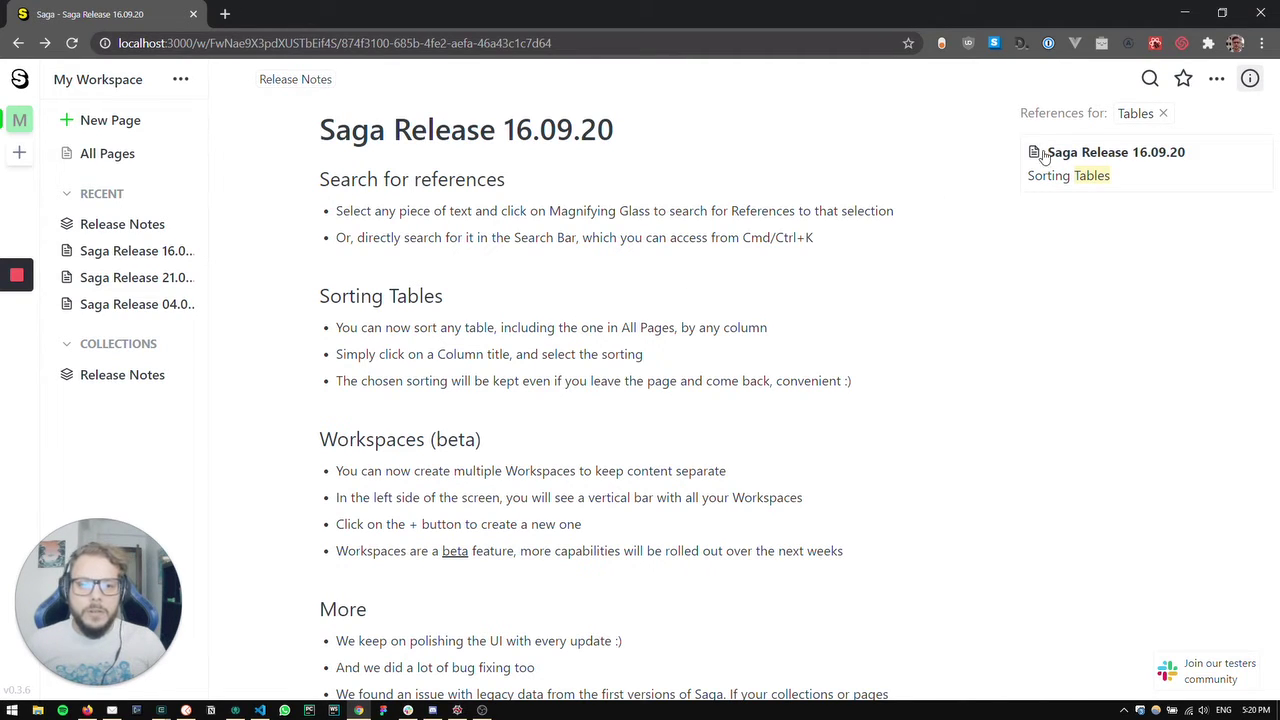
{"action": "left_click", "coordinate": [1163, 116]}
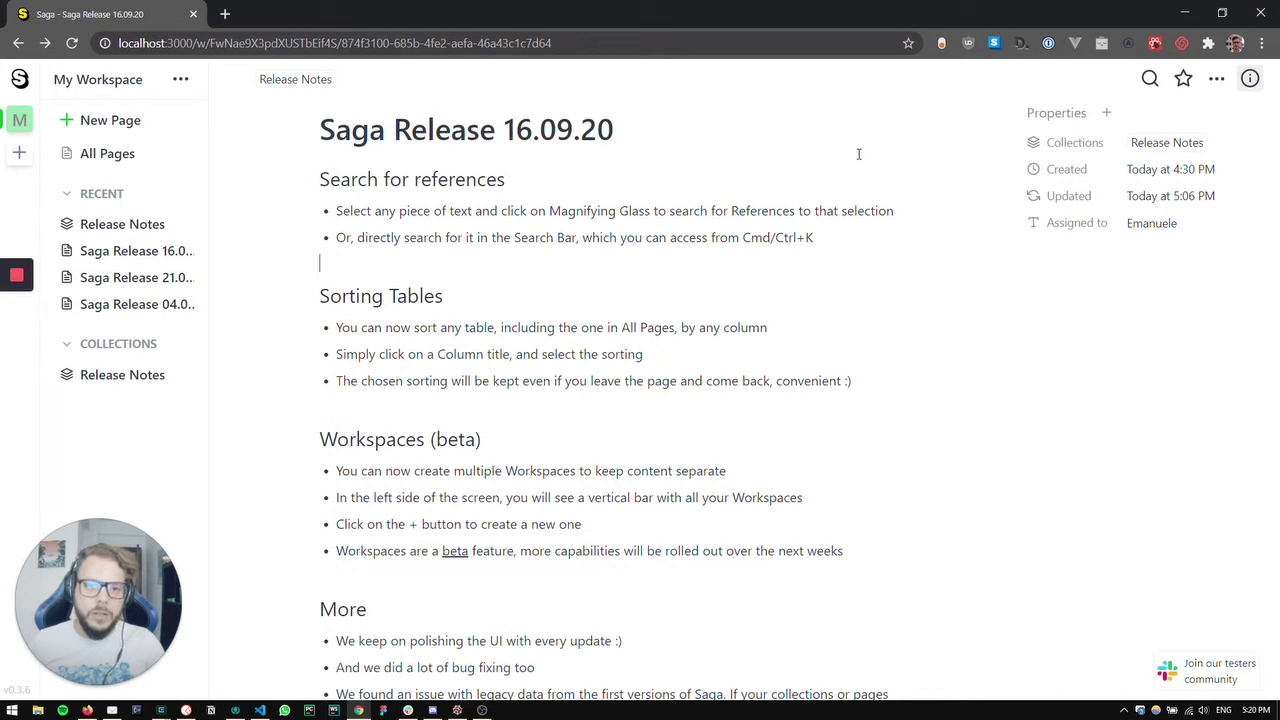
Look up references to "tables" through the search bar, and clear the reference results
{"action": "left_click", "coordinate": [792, 186]}
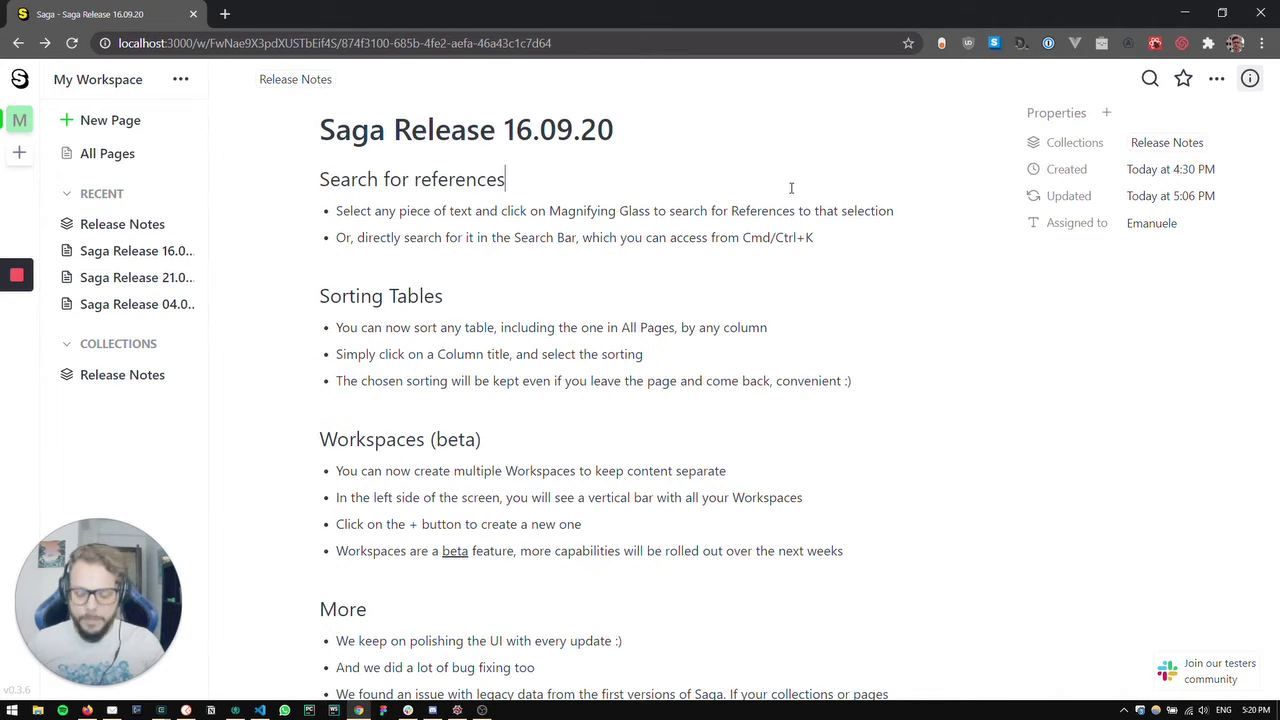
{"action": "key", "text": "ctrl+k"}
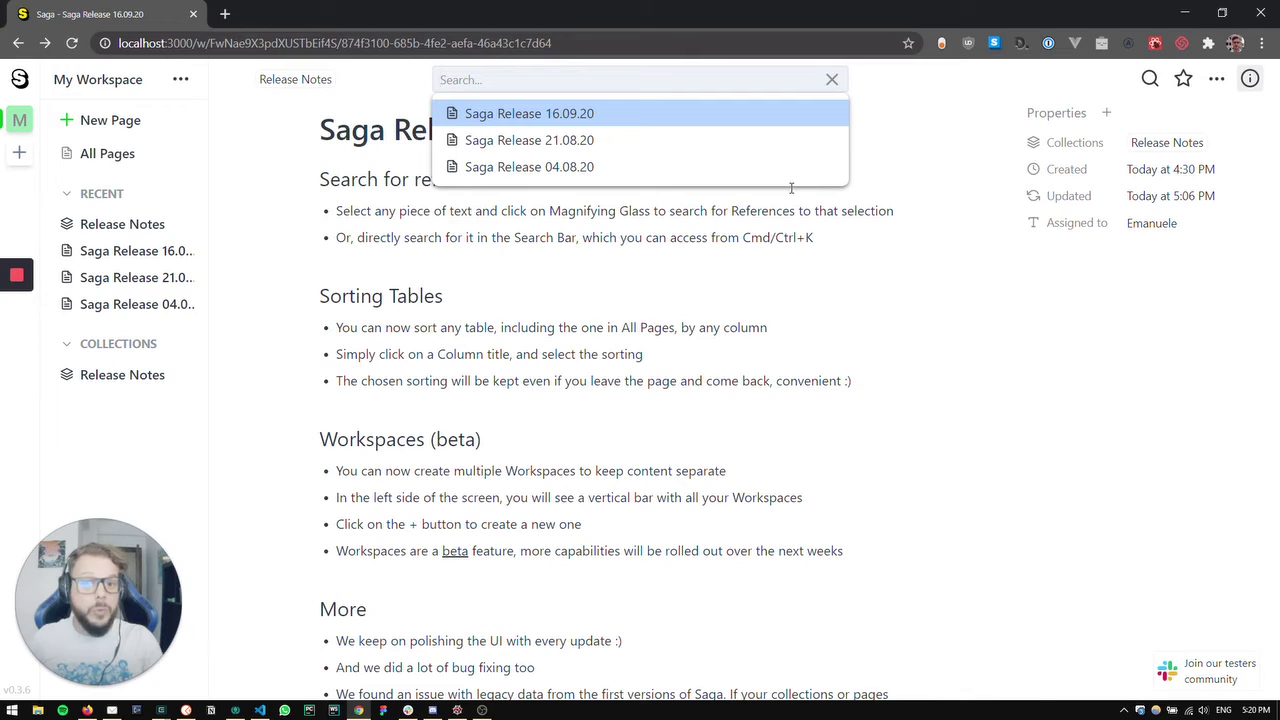
{"action": "type", "text": "tables"}
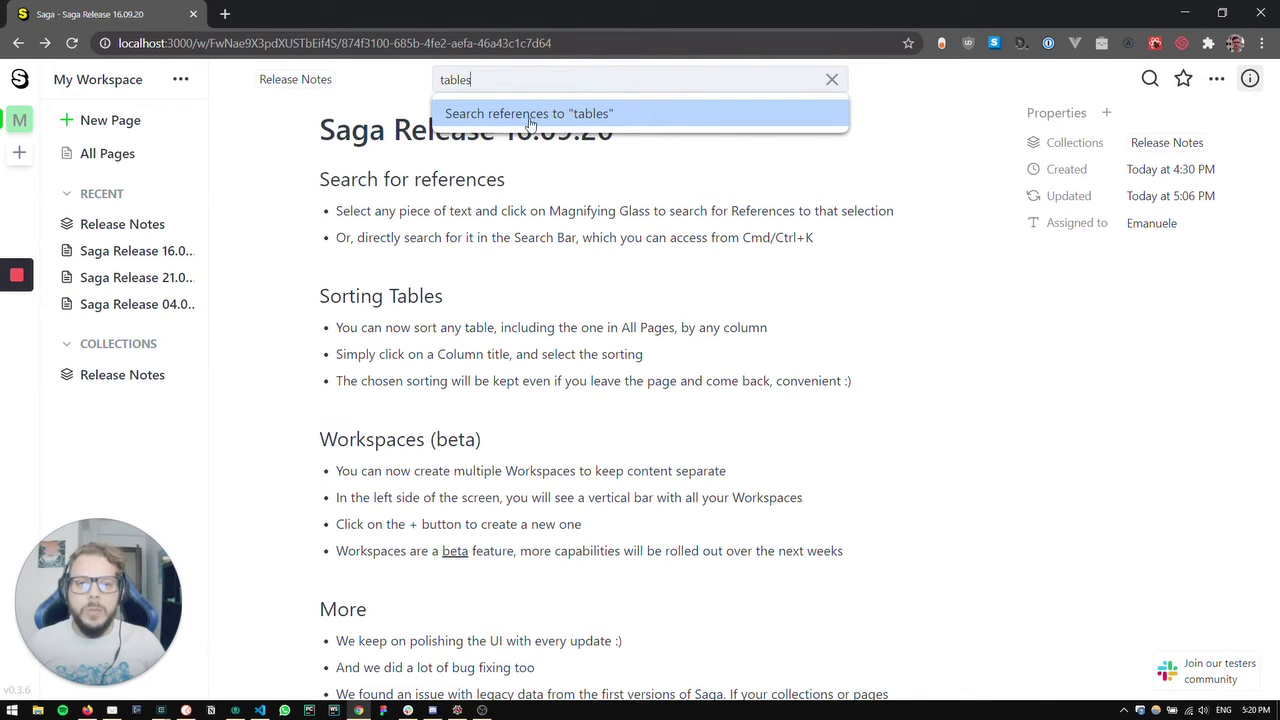
{"action": "left_click", "coordinate": [588, 114]}
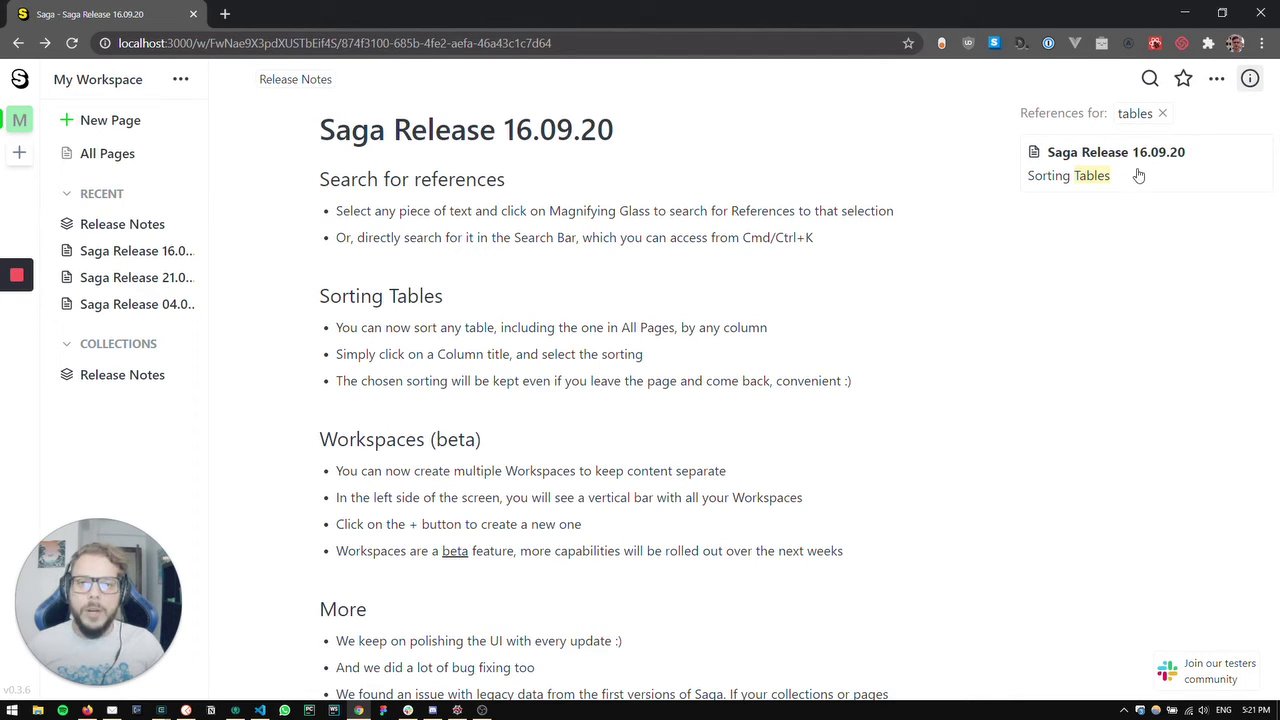
{"action": "left_click", "coordinate": [1162, 113]}
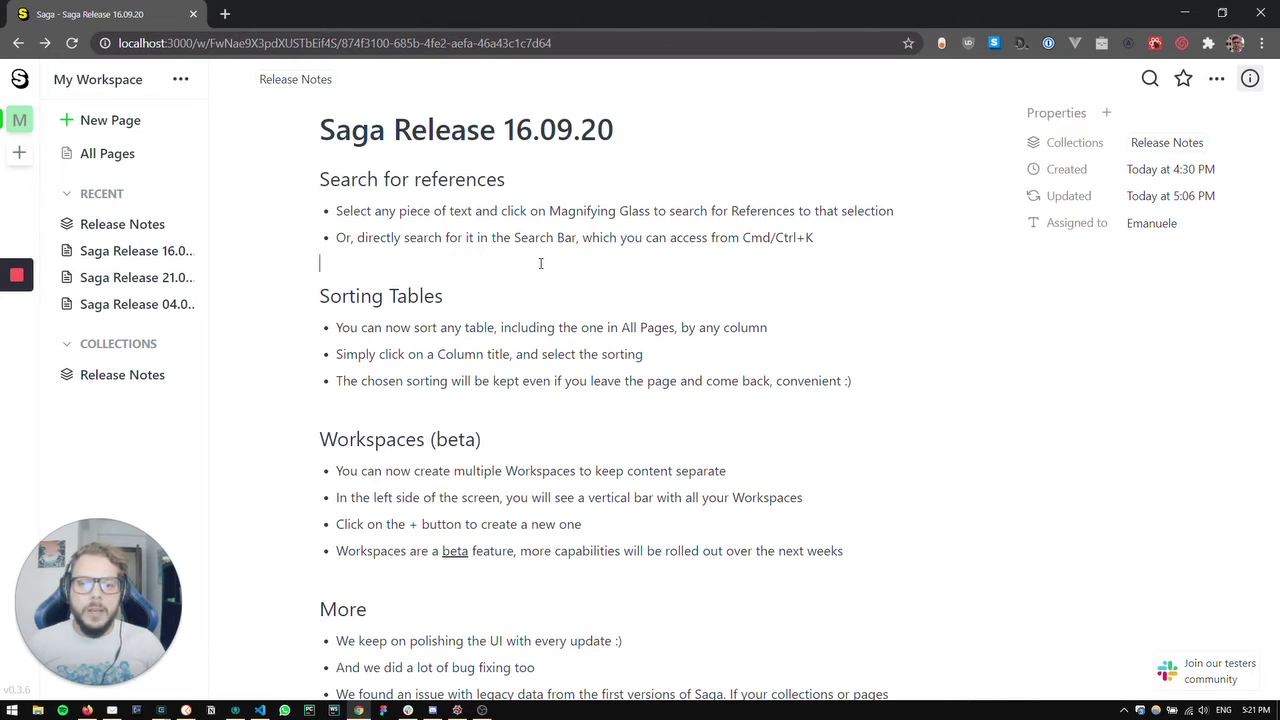
{"action": "left_click", "coordinate": [540, 263]}
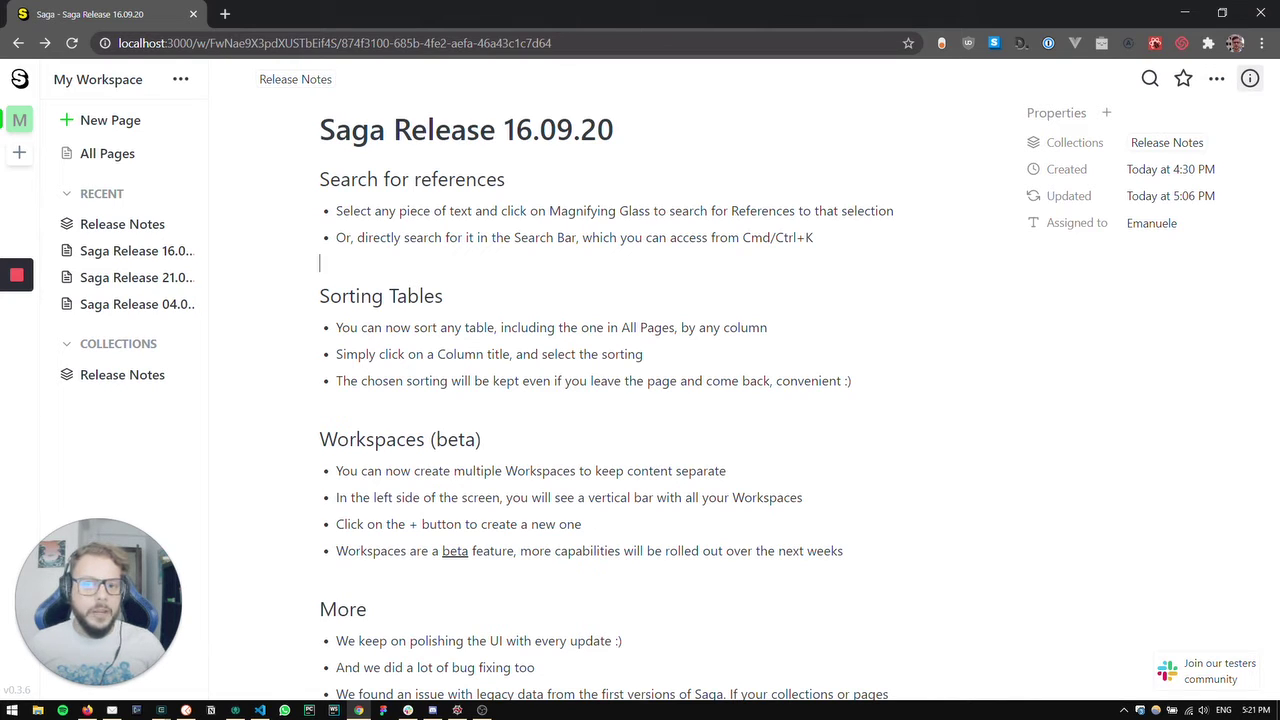
Open the Release Notes collection and sort its table by page title from A to Z
{"action": "left_click", "coordinate": [117, 377]}
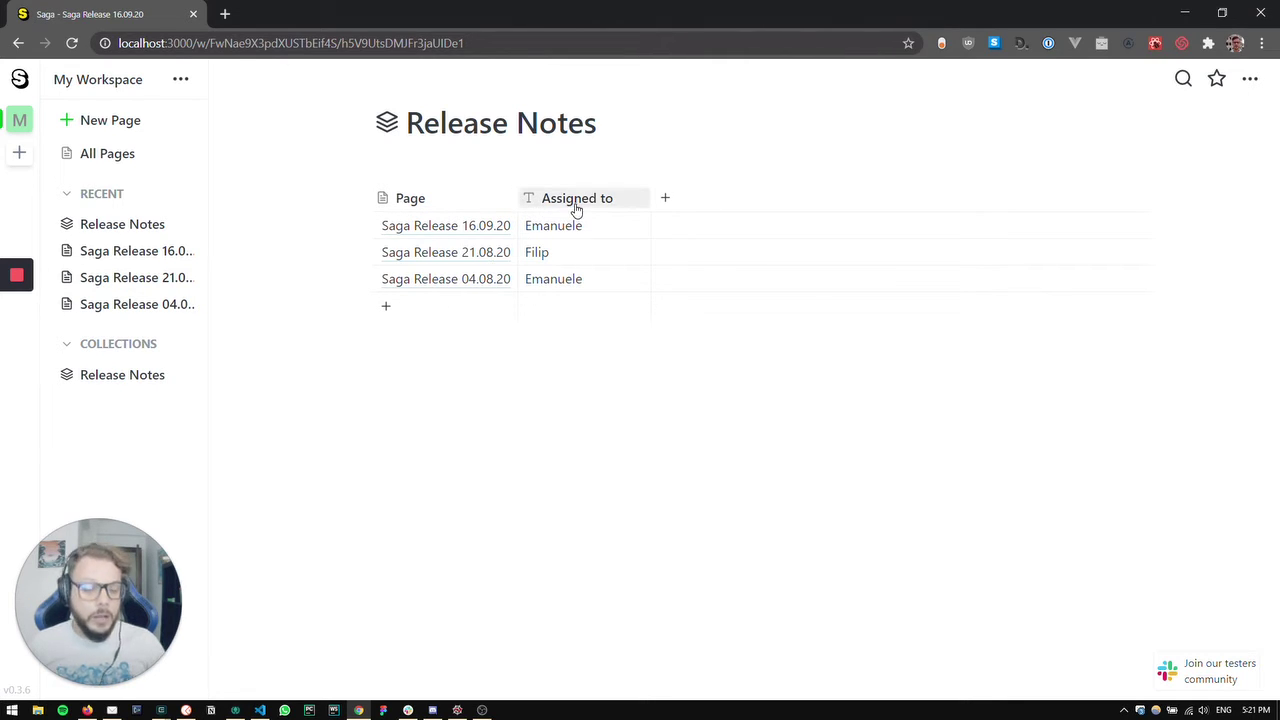
{"action": "left_click", "coordinate": [437, 203]}
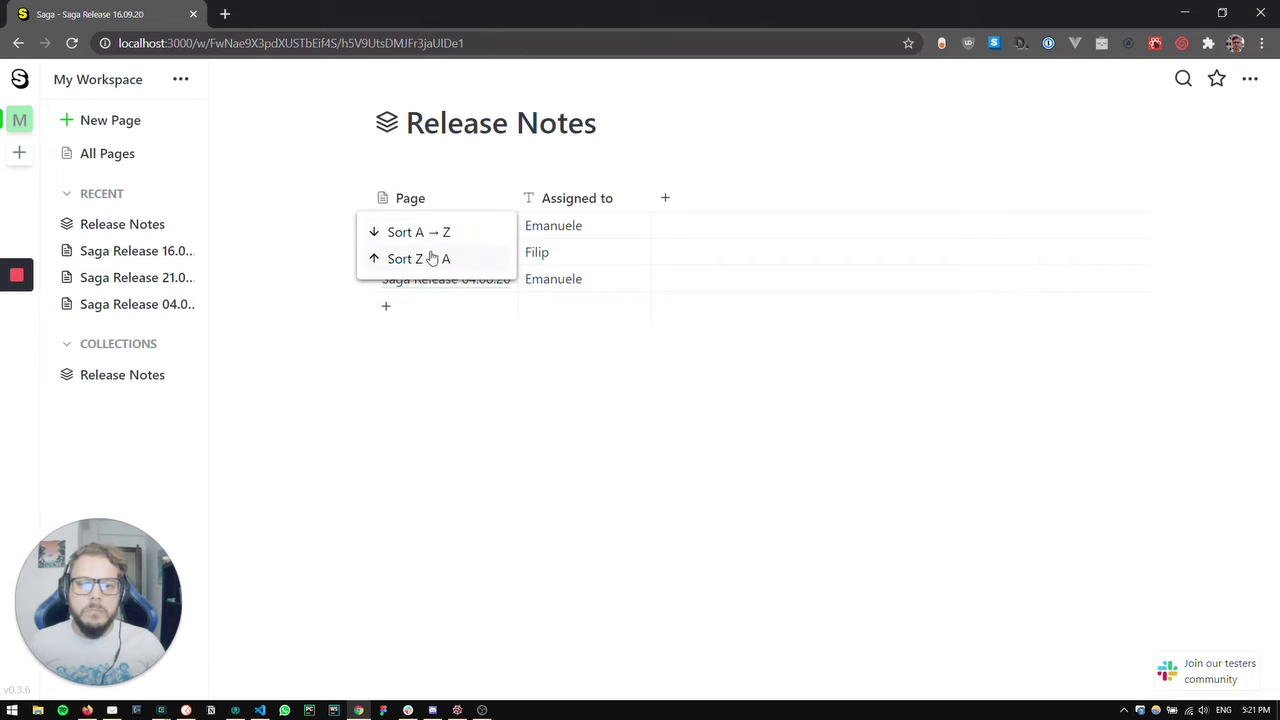
{"action": "left_click", "coordinate": [430, 238]}
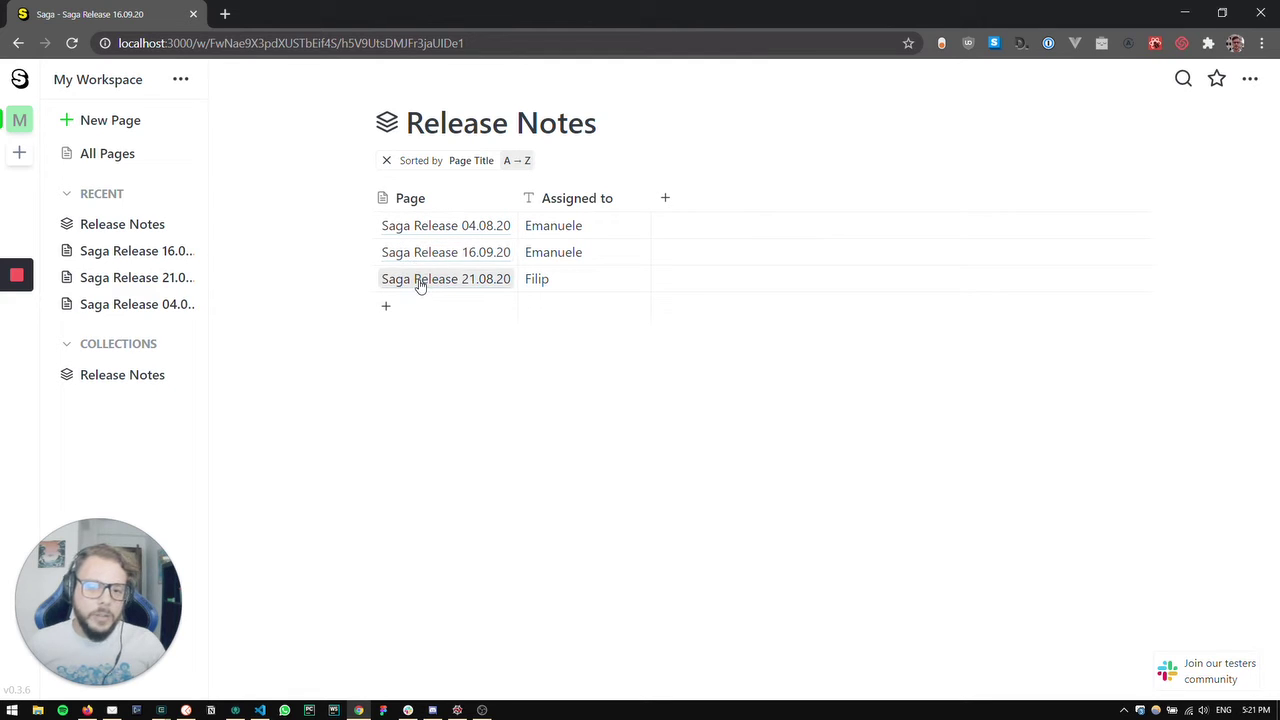
Try sorting the Release Notes table by Assigned to from Z to A, and remove the sorting
{"action": "left_click", "coordinate": [550, 204]}
{"action": "left_click", "coordinate": [564, 266]}
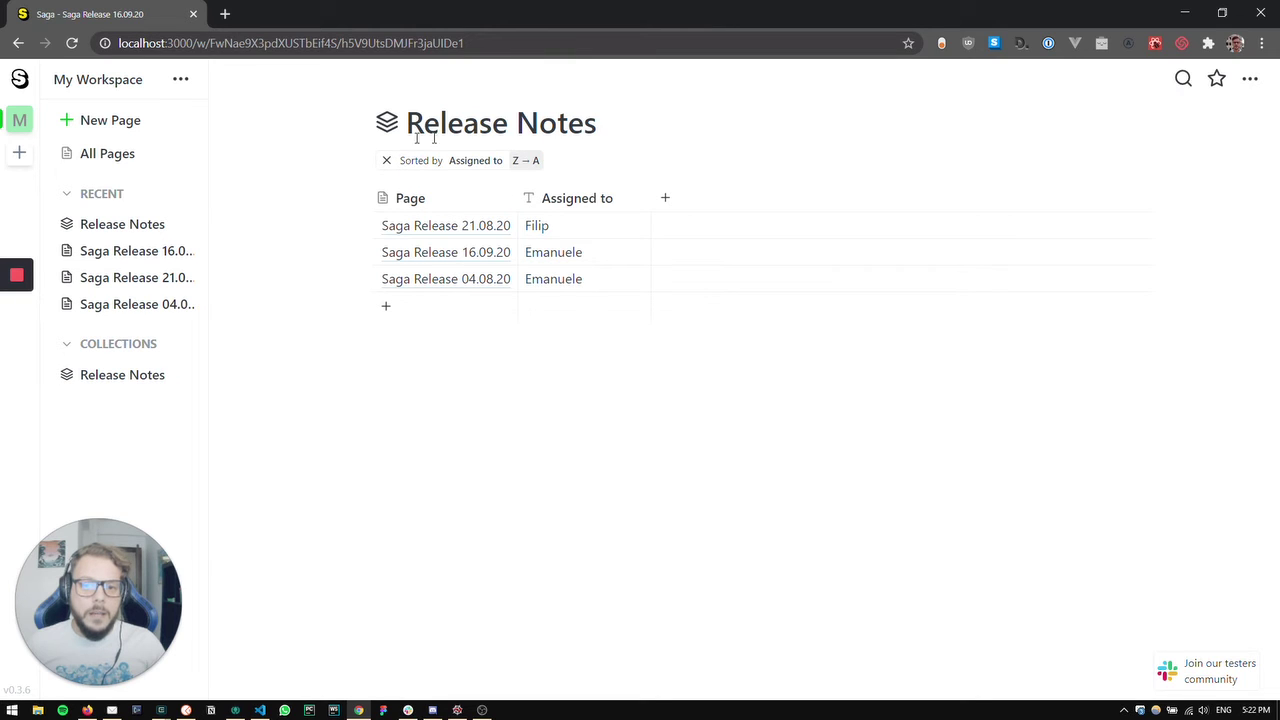
{"action": "left_click", "coordinate": [387, 161]}
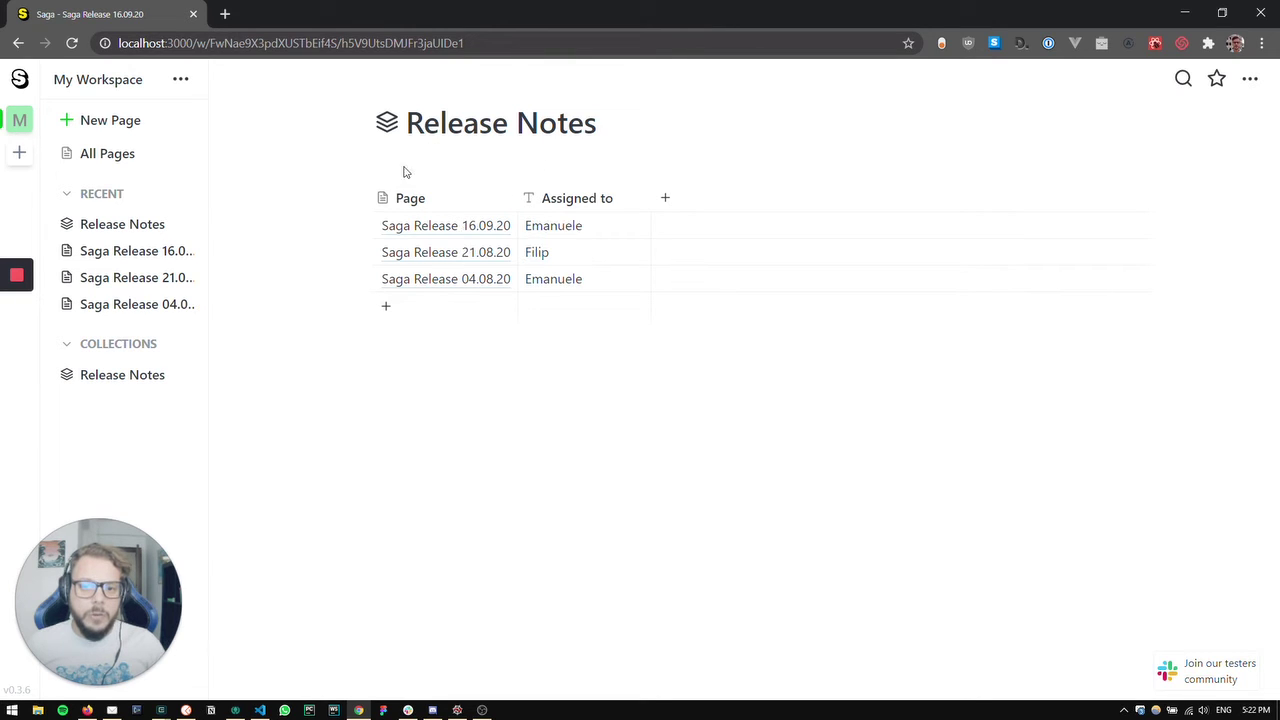
Sort the Release Notes table by Assigned to from Z to A, and check the sorting after visiting the Saga Release 16.09.20 page
{"action": "left_click", "coordinate": [550, 198]}
{"action": "left_click", "coordinate": [565, 257]}
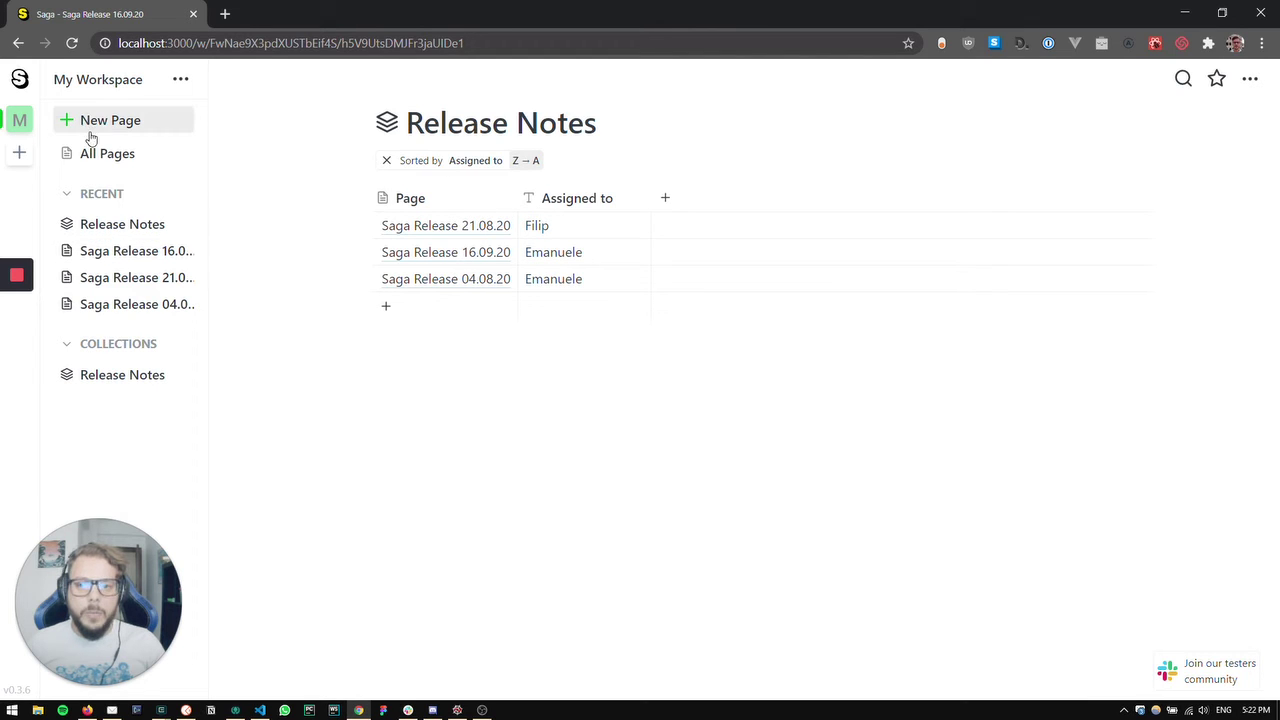
{"action": "left_click", "coordinate": [120, 252]}
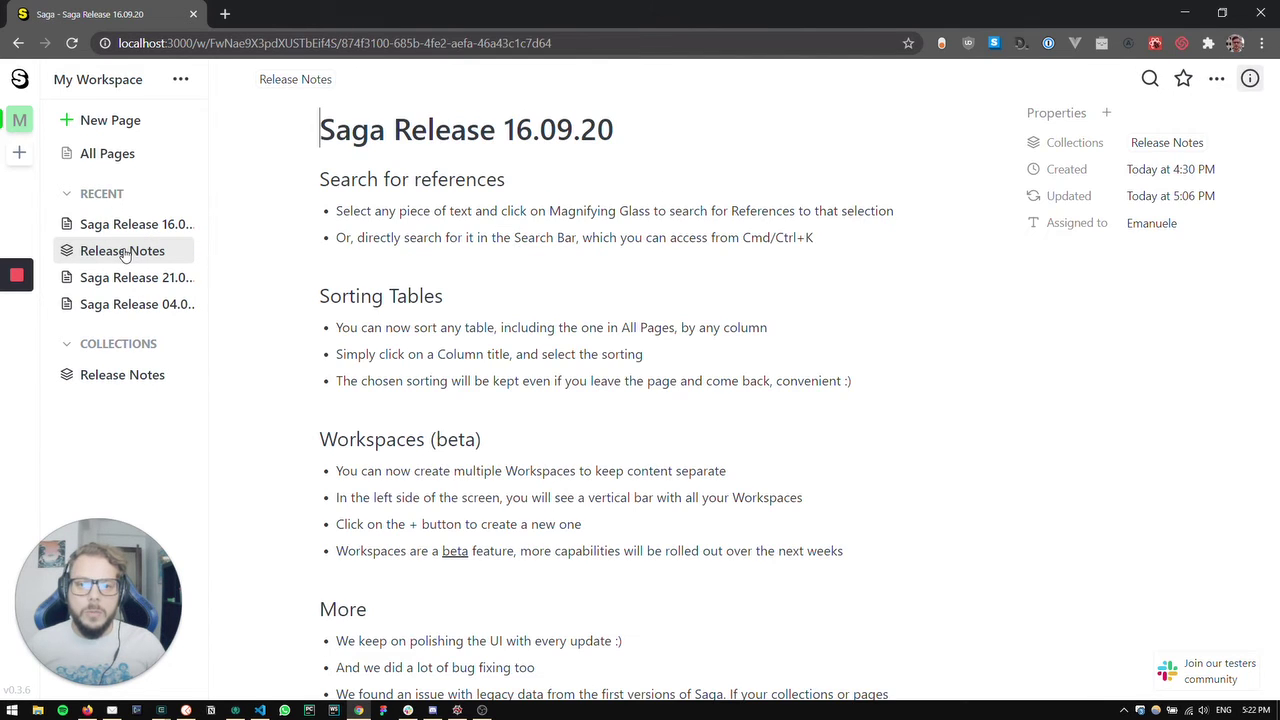
{"action": "left_click", "coordinate": [116, 381]}
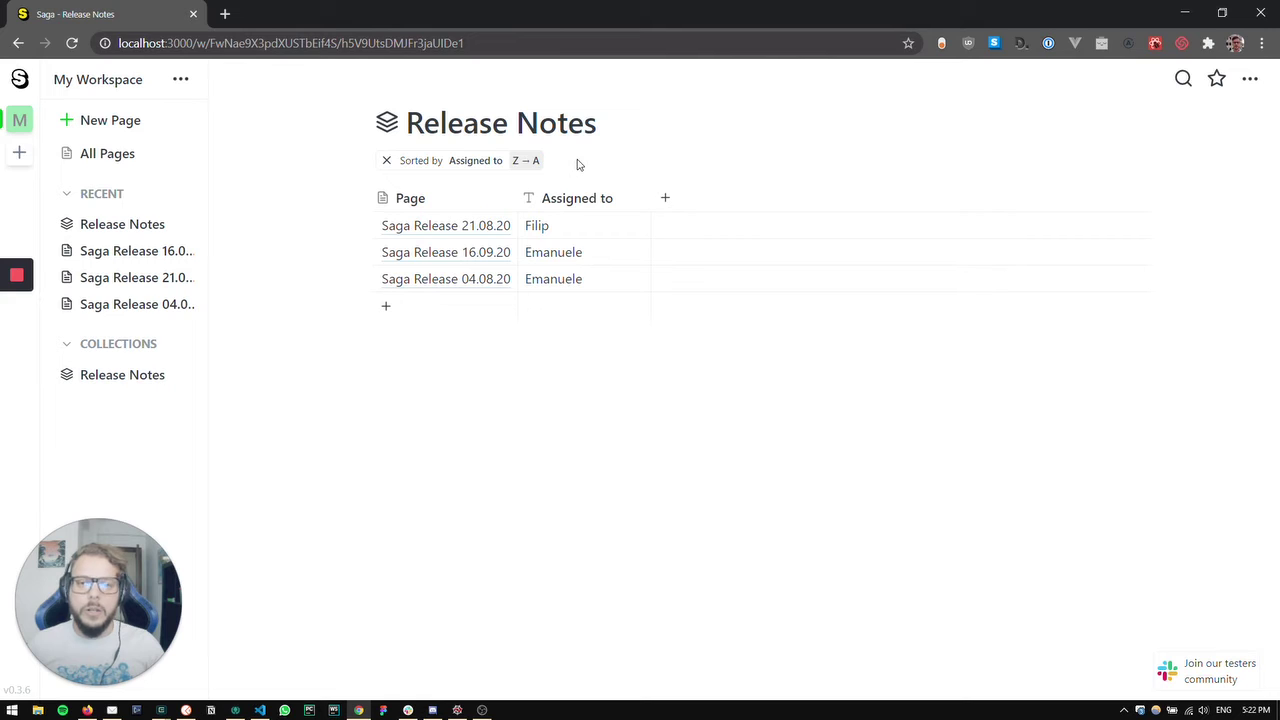
Open the list of all pages and sort it by Created in ascending order (0 → 9)
{"action": "left_click", "coordinate": [117, 158]}
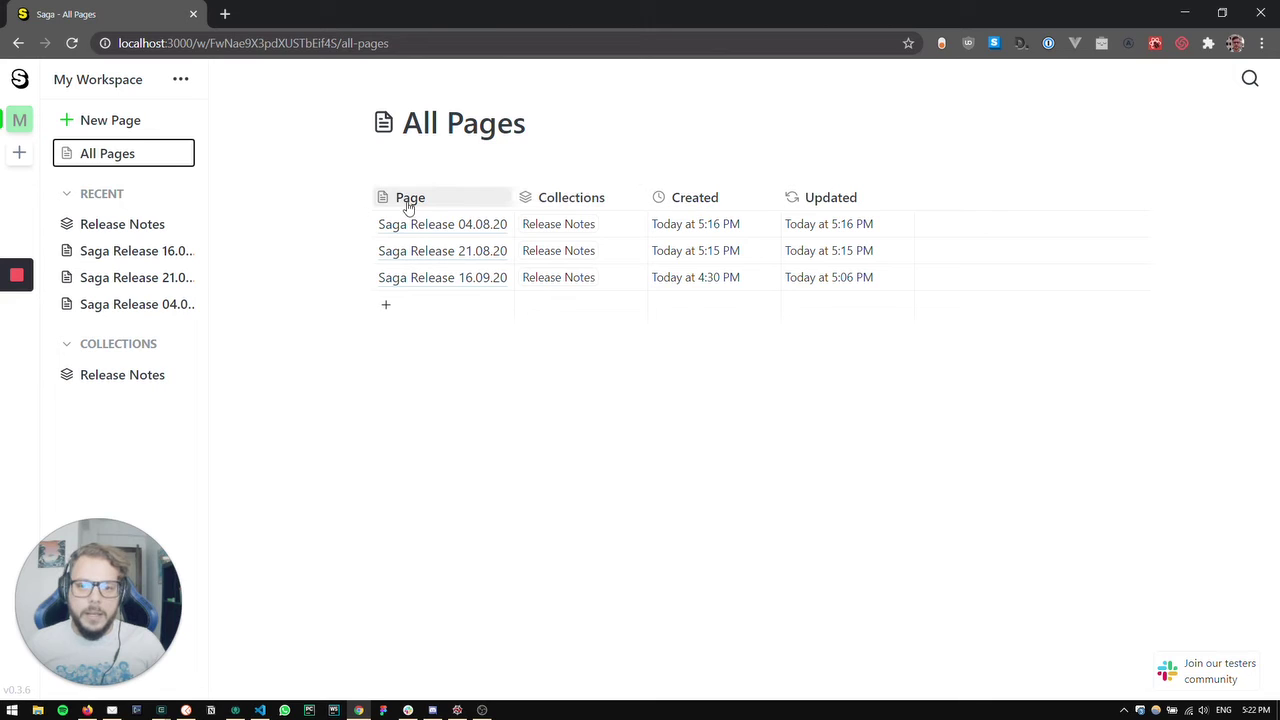
{"action": "left_click", "coordinate": [346, 219]}
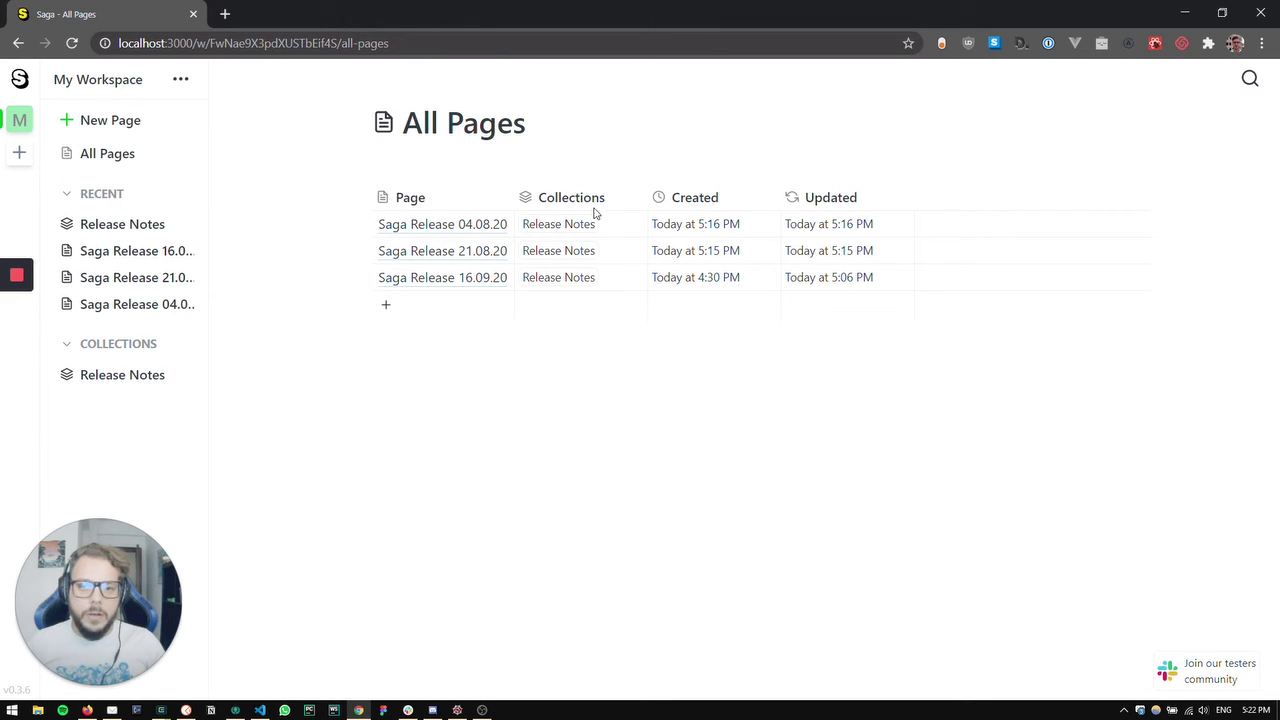
{"action": "left_click", "coordinate": [758, 206]}
{"action": "left_click", "coordinate": [703, 236]}
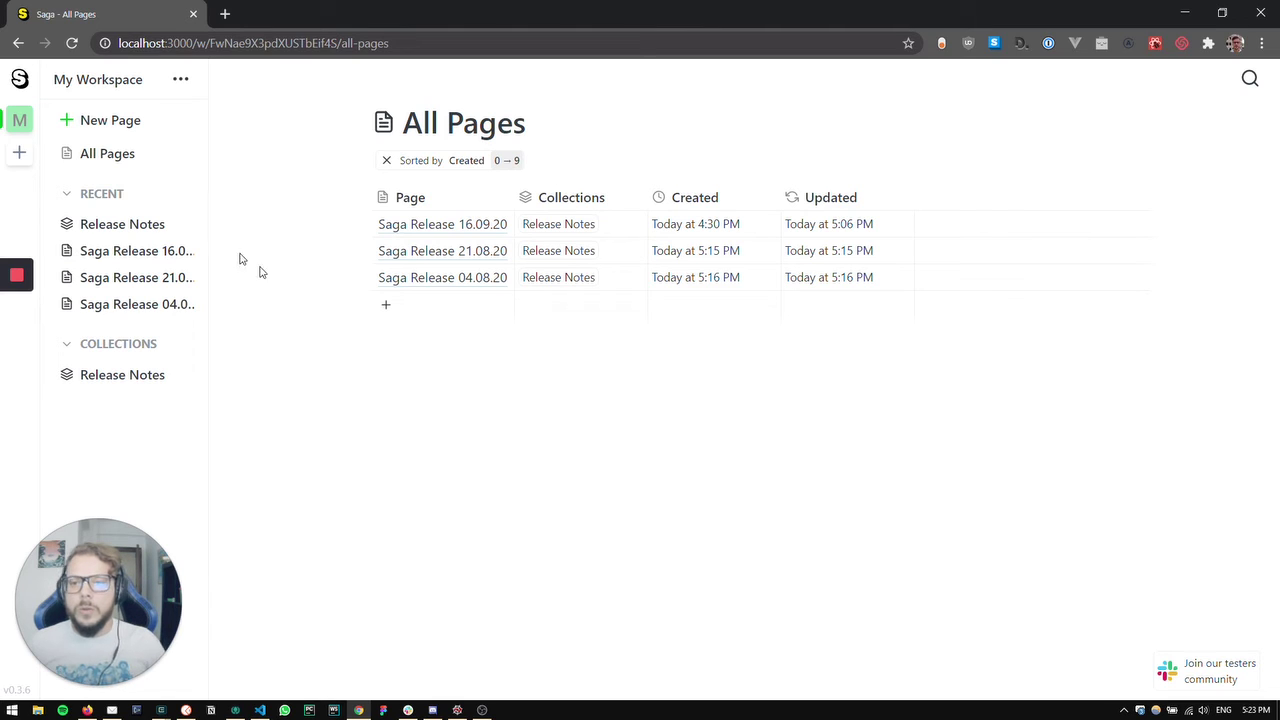
Create a new workspace named "My books"
{"action": "left_click", "coordinate": [21, 156]}
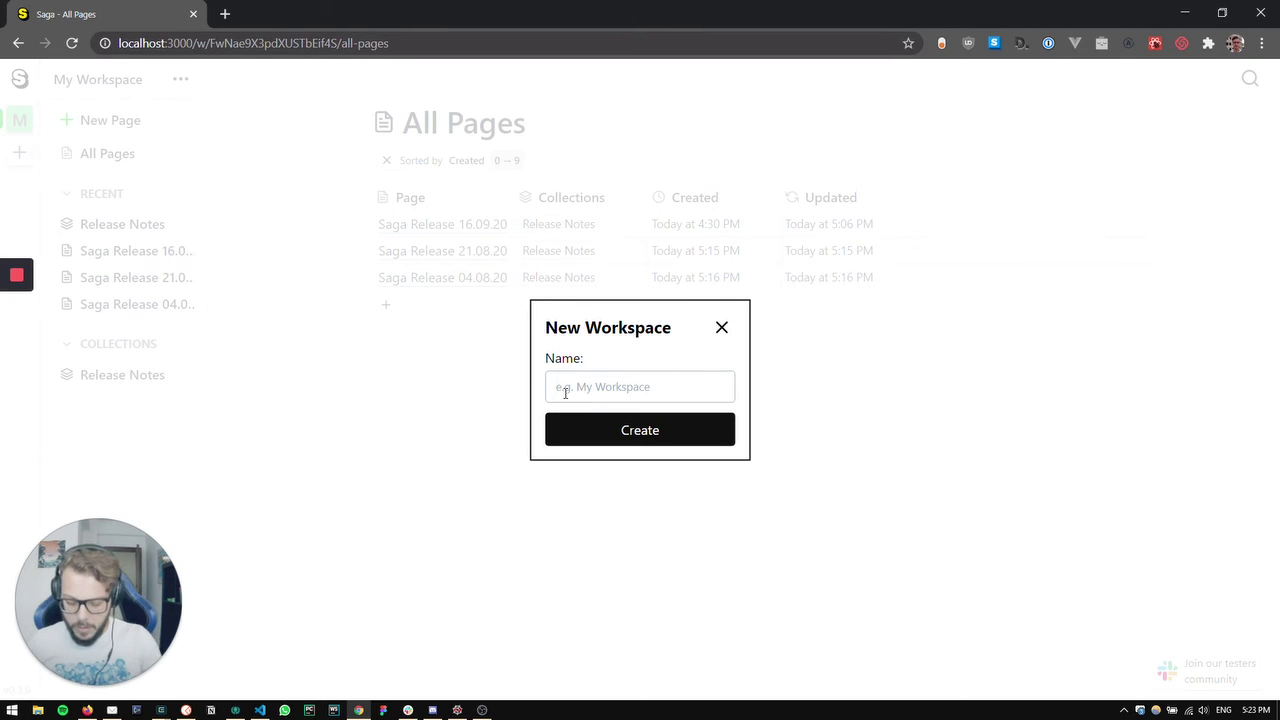
{"action": "type", "text": "My books"}
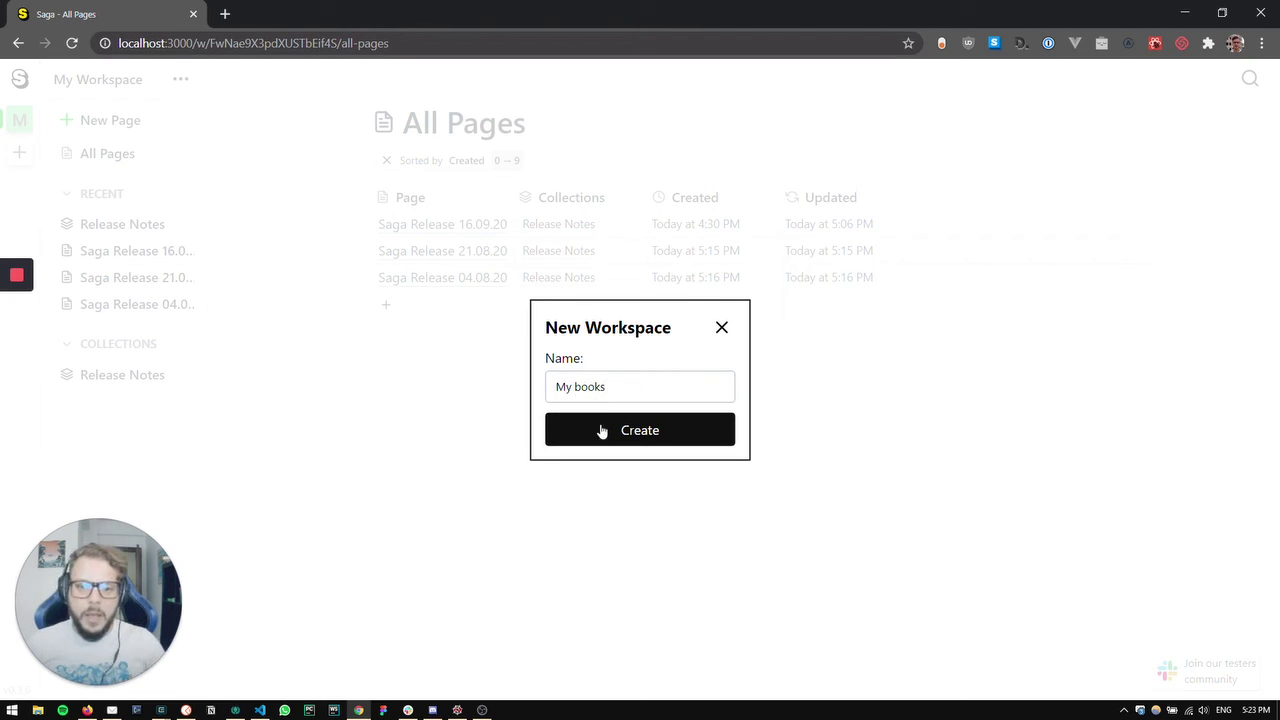
{"action": "left_click", "coordinate": [602, 430]}
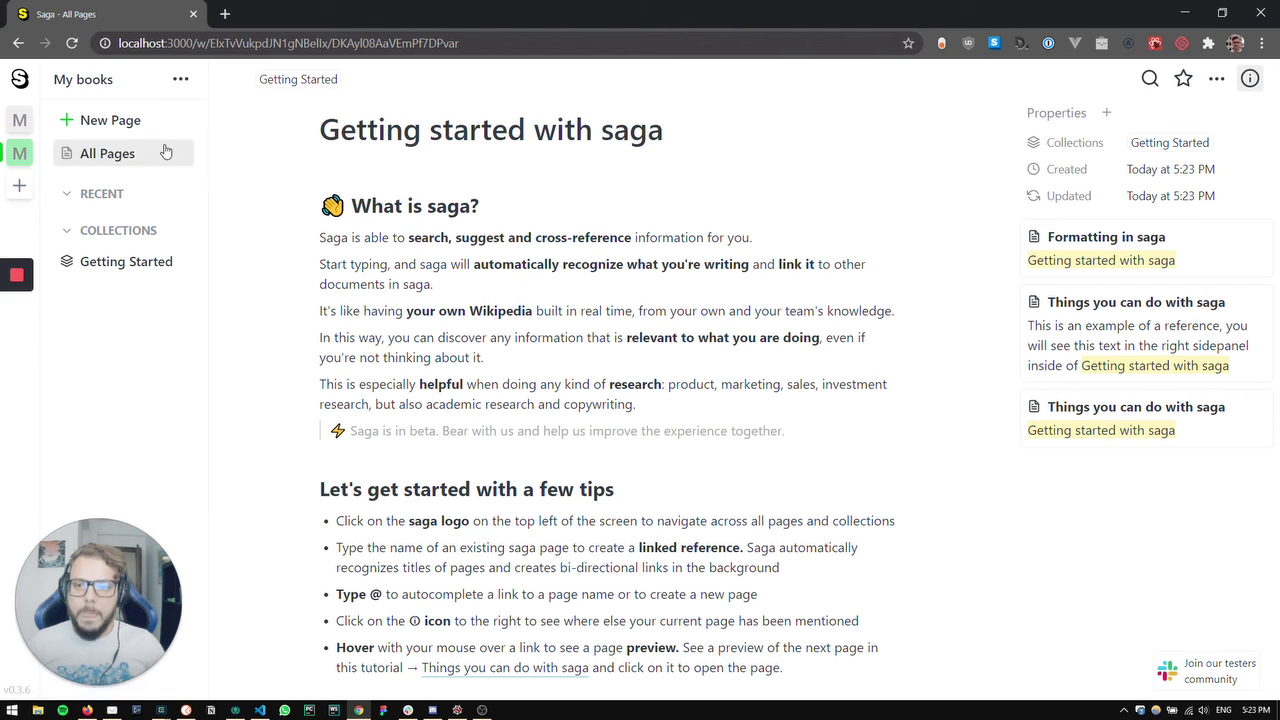
Add a new page titled "Hello world" to the My books workspace
{"action": "left_click", "coordinate": [118, 124]}
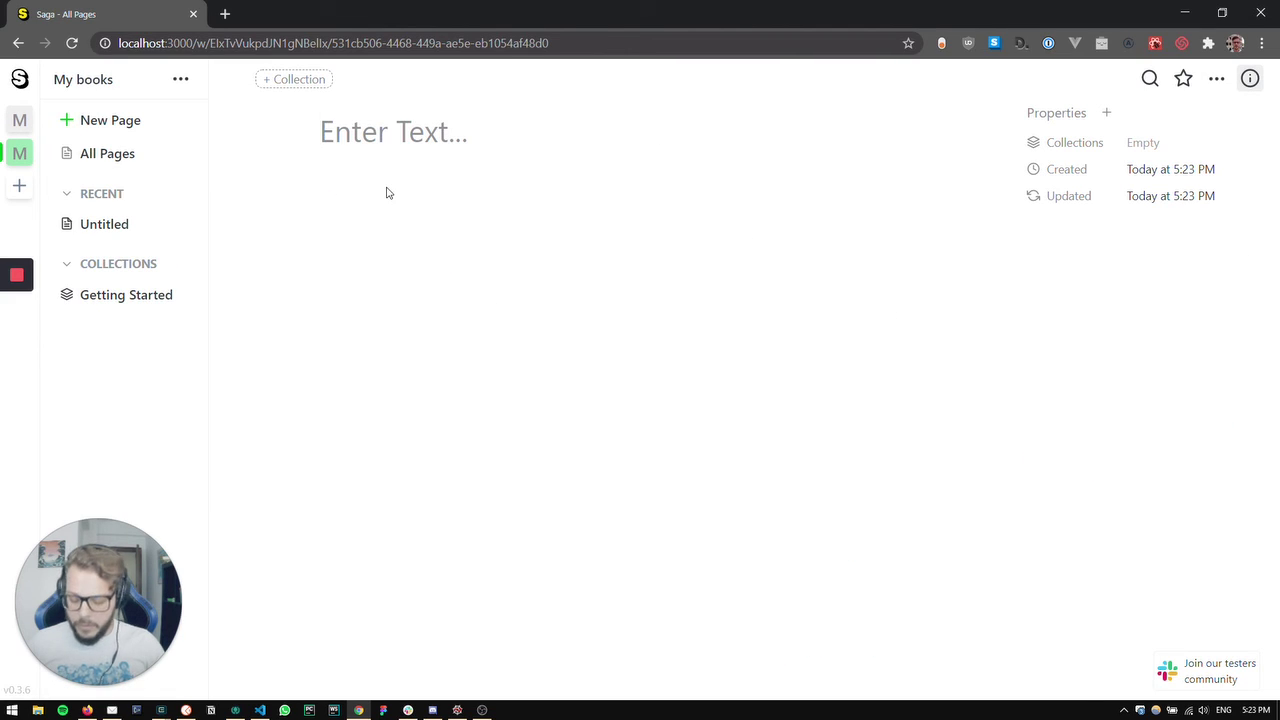
{"action": "type", "text": "Hello"}
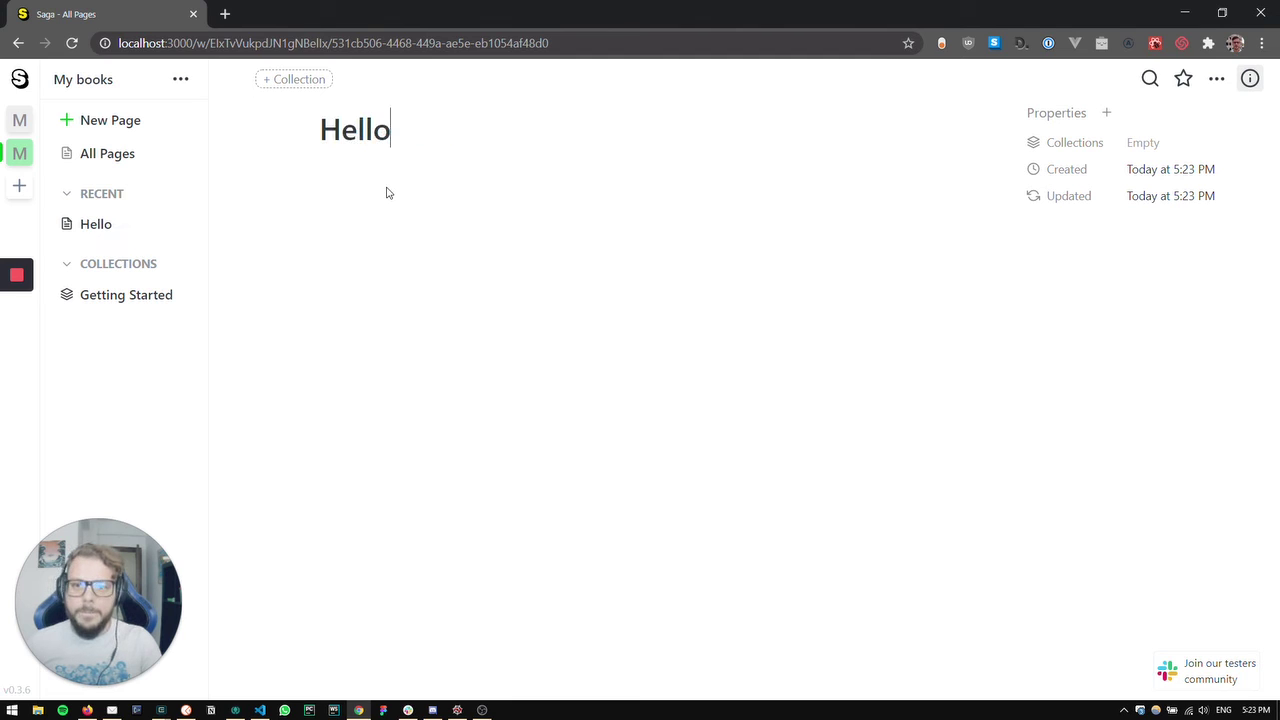
{"action": "type", "text": " world"}
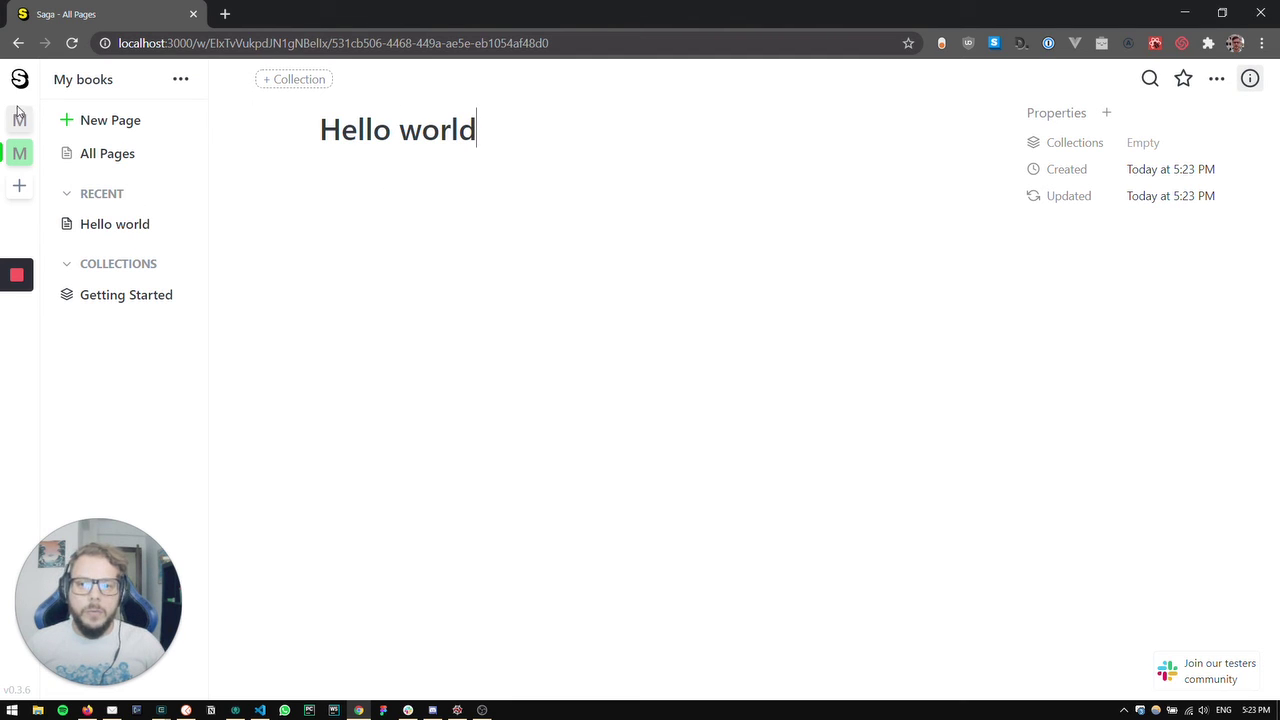
Switch back to My Workspace and review the Saga Release 16.09.20 page down to its More section
{"action": "left_click", "coordinate": [19, 122]}
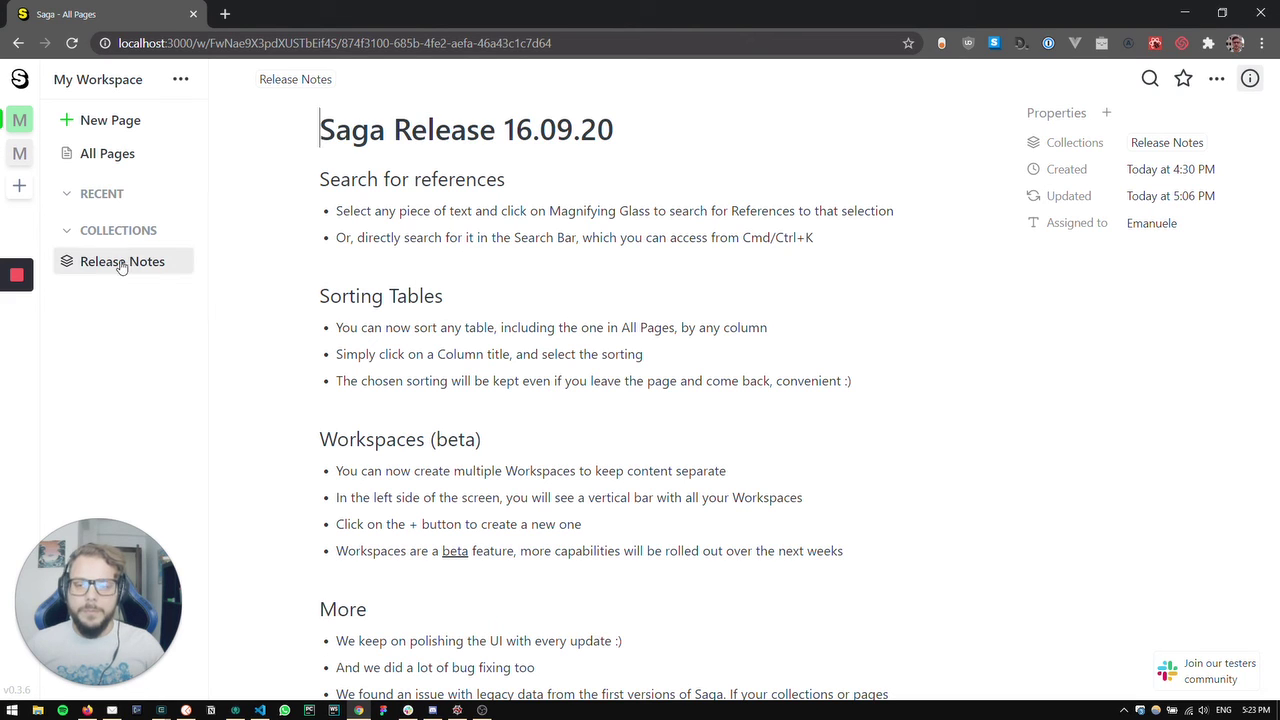
{"action": "scroll", "coordinate": [468, 359], "scroll_direction": "down", "scroll_amount": 2}
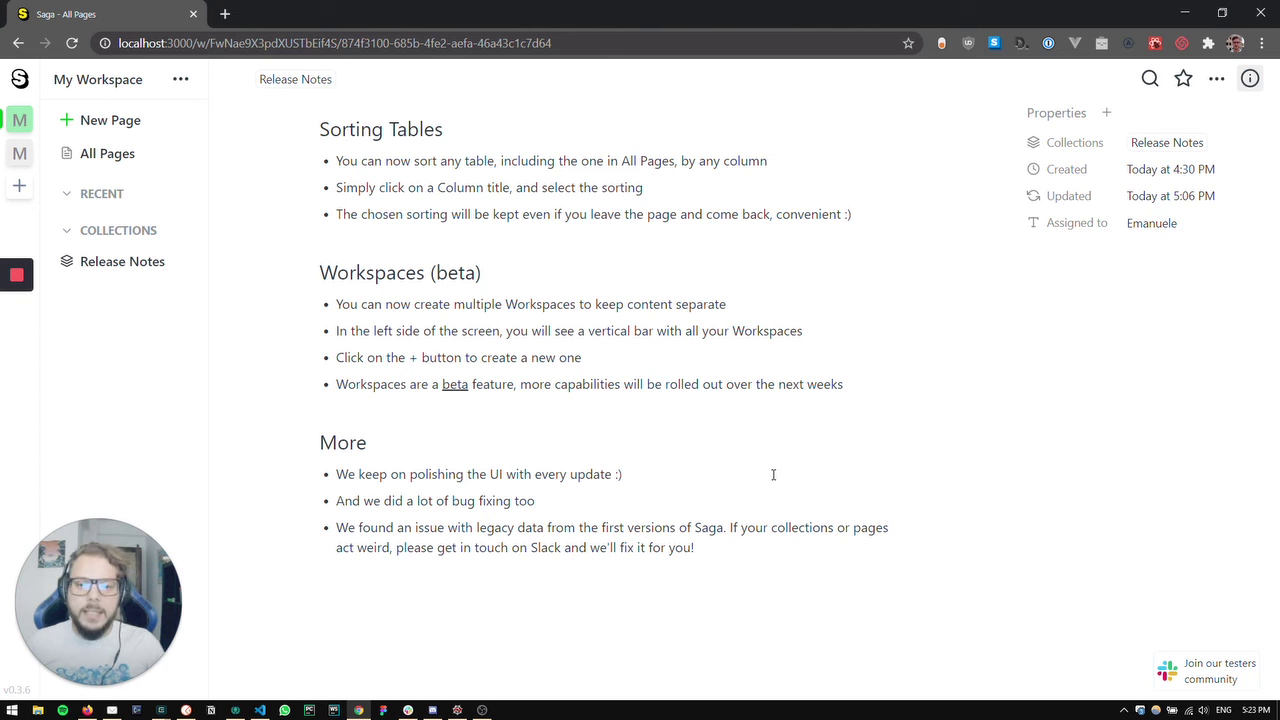
{"action": "scroll", "coordinate": [681, 475], "scroll_direction": "up", "scroll_amount": 2}
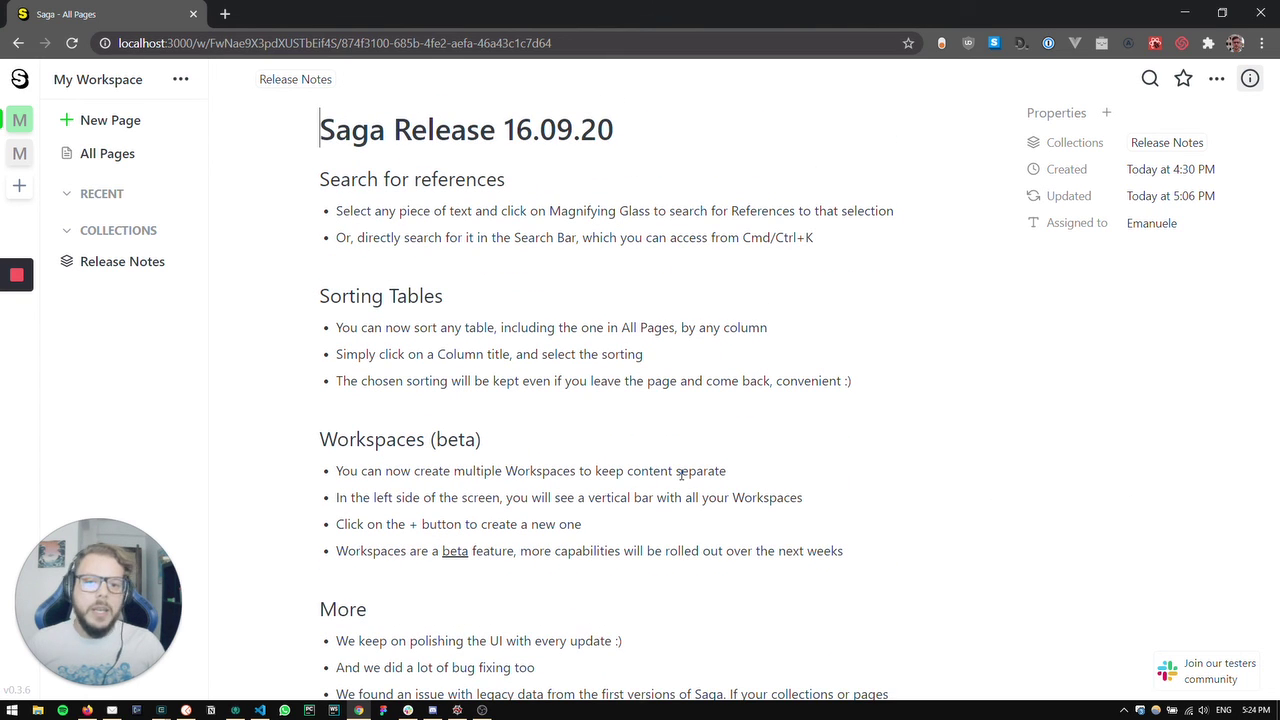